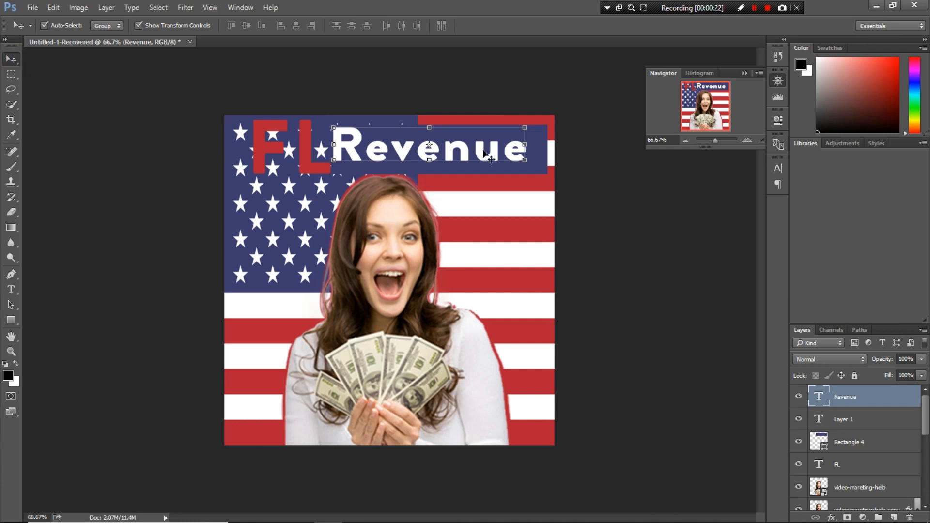
left_click(637, 257)
left_click(32, 8)
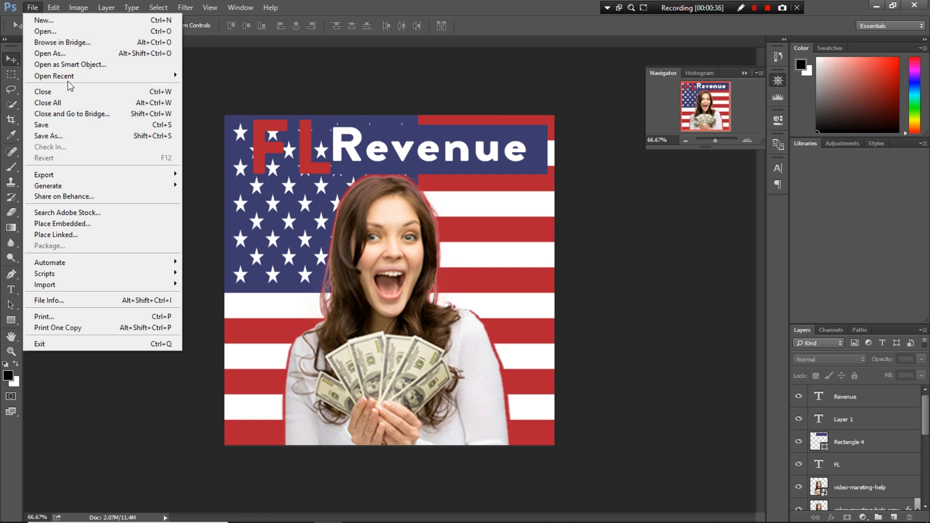
left_click(226, 73)
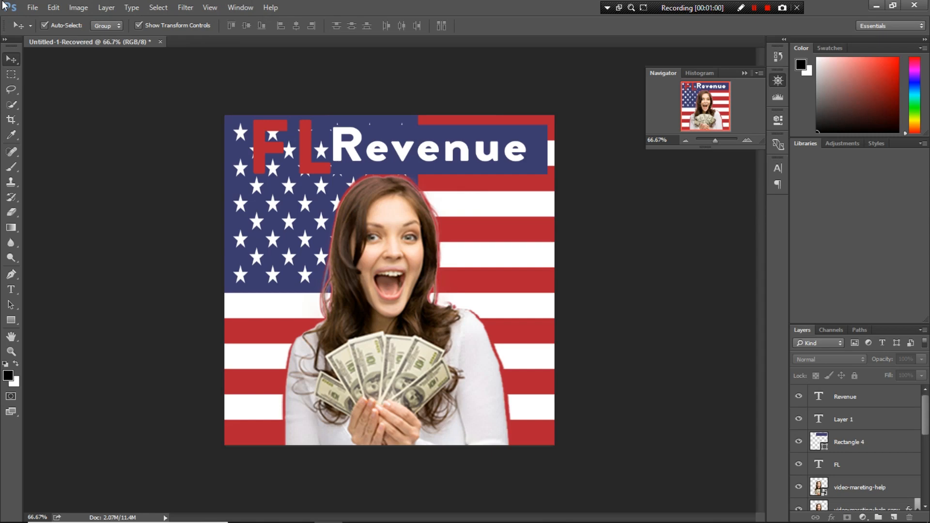
- Create a new 305 by 99 pixel RGB document at 72 pixels/inch with a white background
left_click(34, 8)
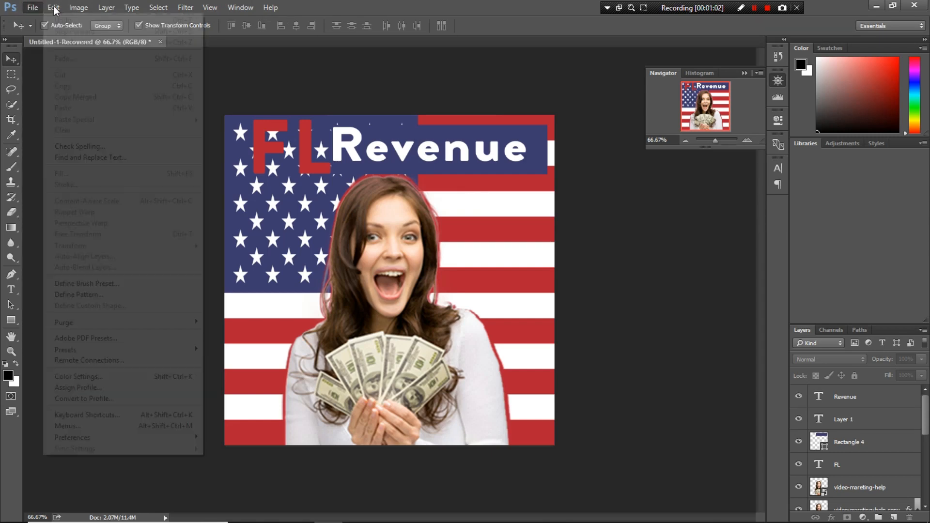
left_click(41, 20)
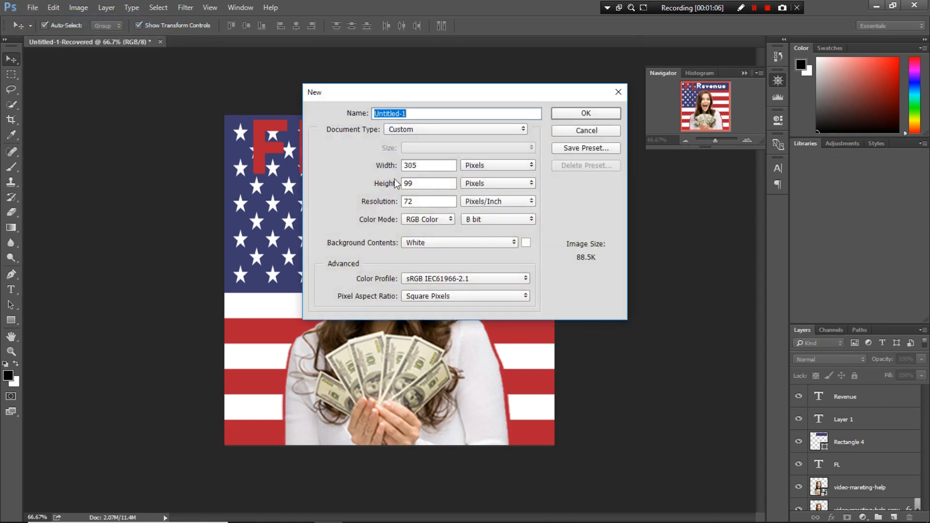
left_click(420, 165)
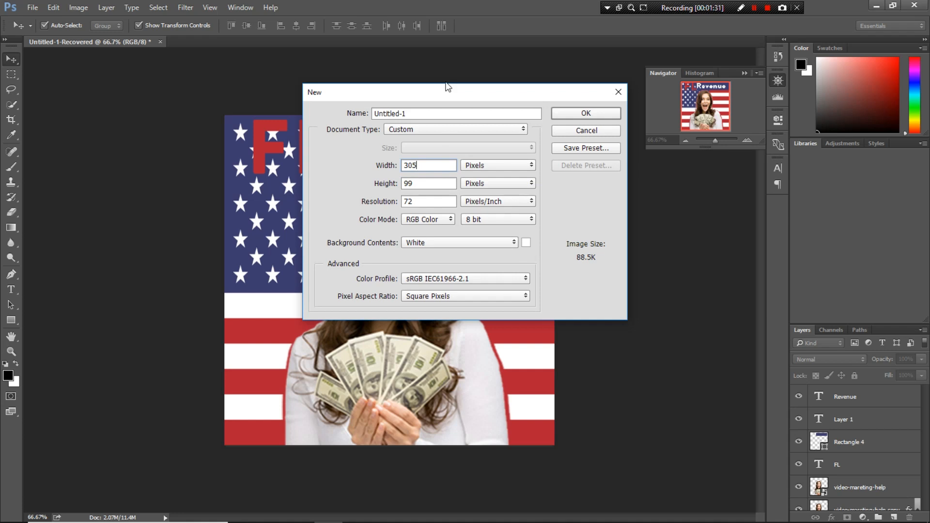
left_click(578, 113)
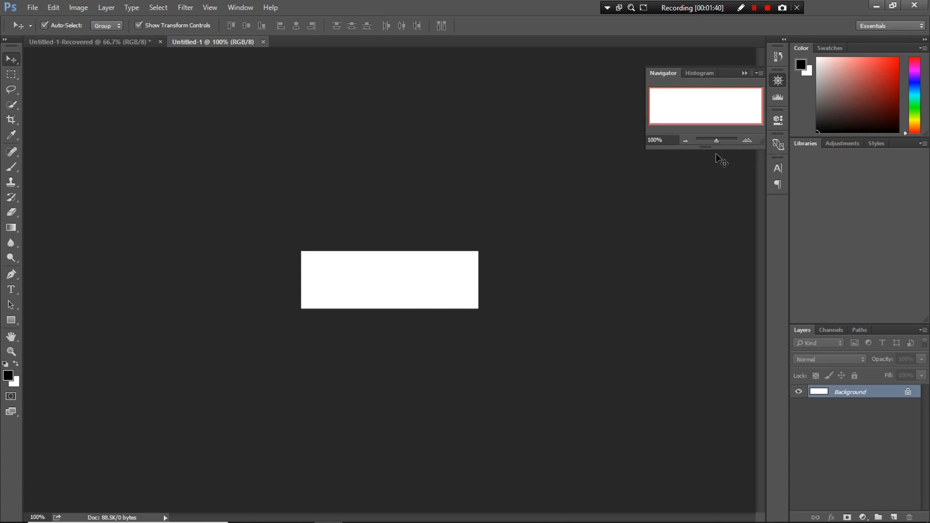
left_click(746, 140)
left_click(747, 140)
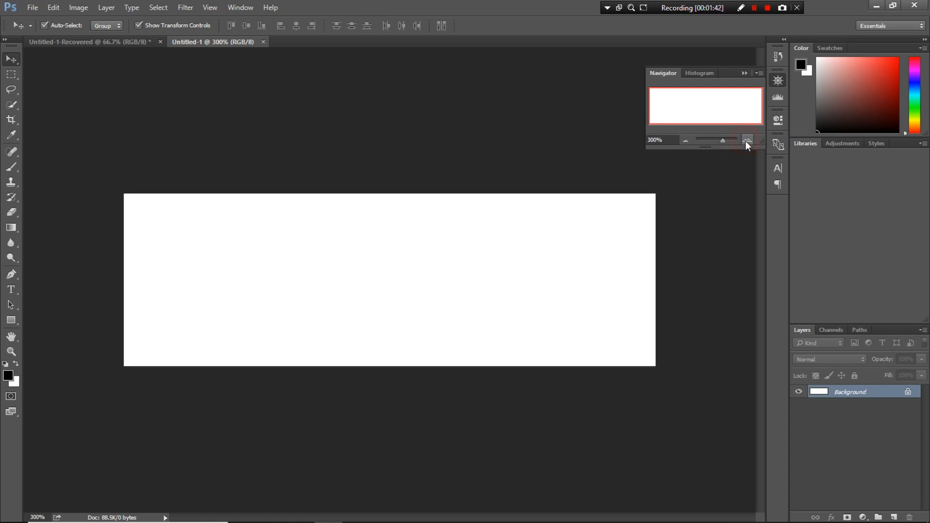
left_click(689, 141)
left_click(689, 140)
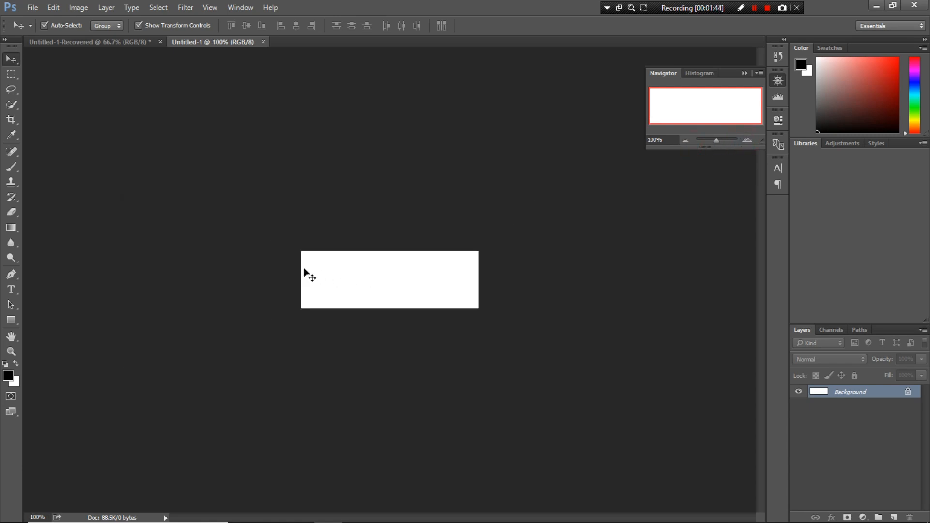
left_click(11, 74)
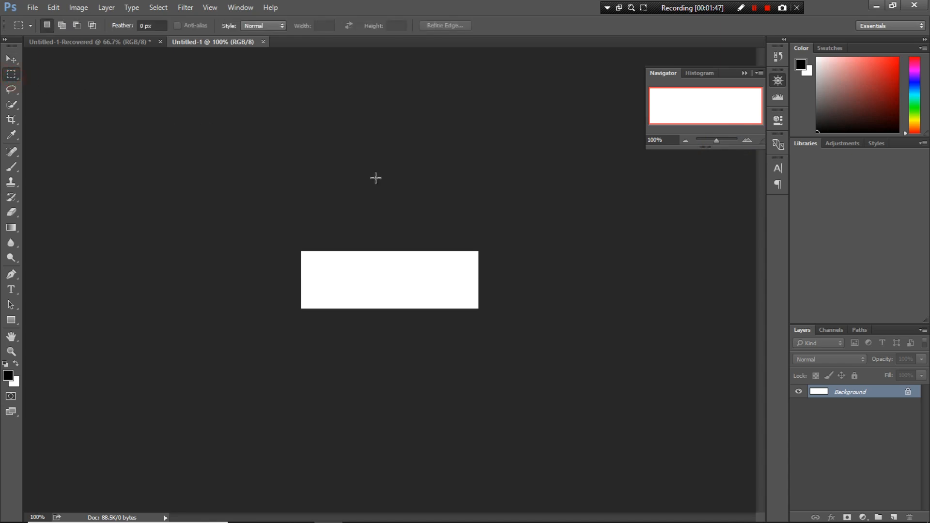
left_click_drag(300, 251, 483, 315)
left_click(483, 315)
left_click(14, 60)
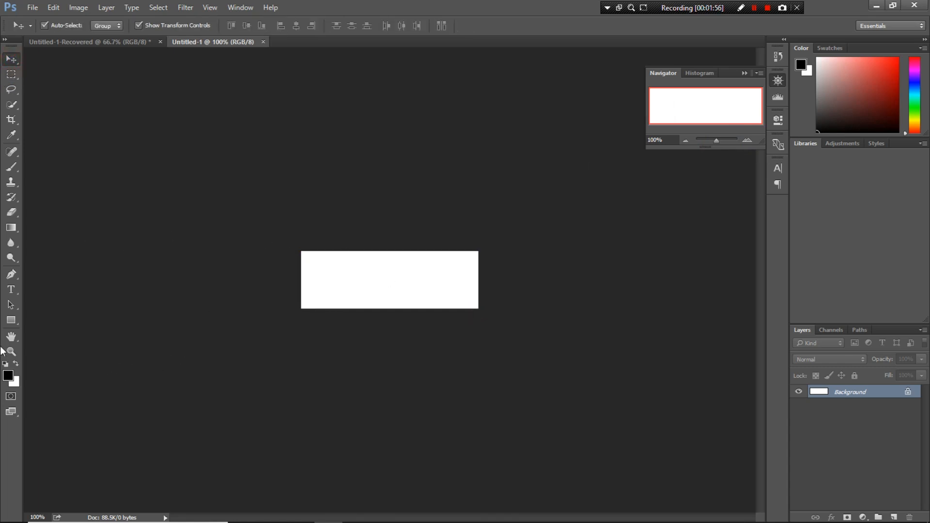
- Draw a black rectangle of about 321 by 111 px covering the whole canvas
left_click(10, 320)
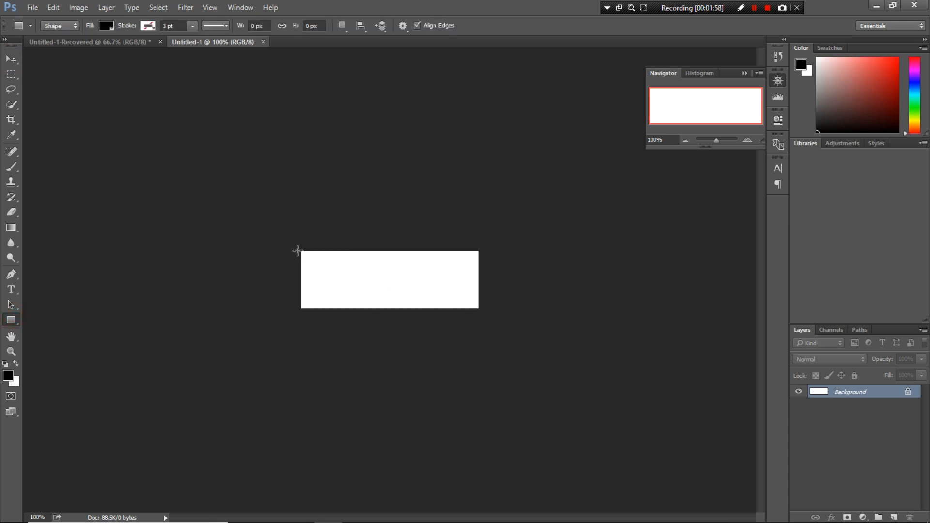
left_click_drag(298, 248, 485, 313)
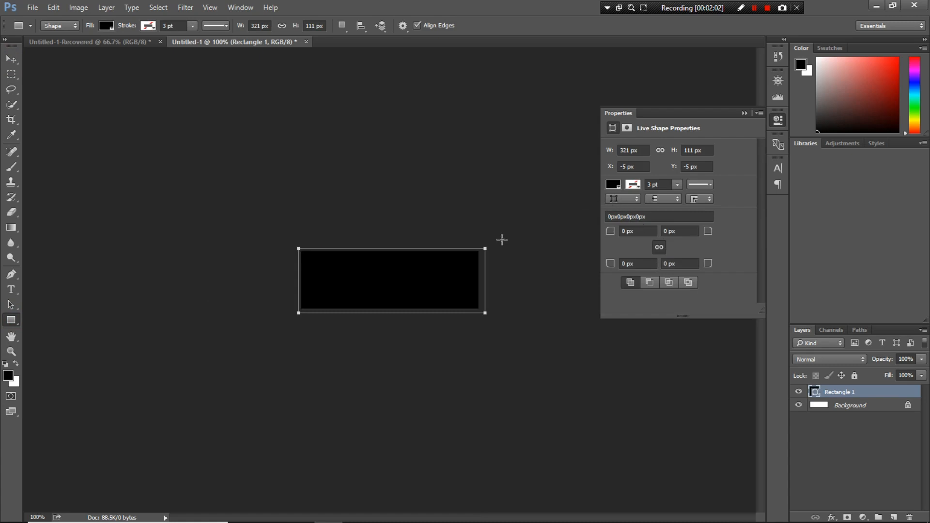
left_click(778, 80)
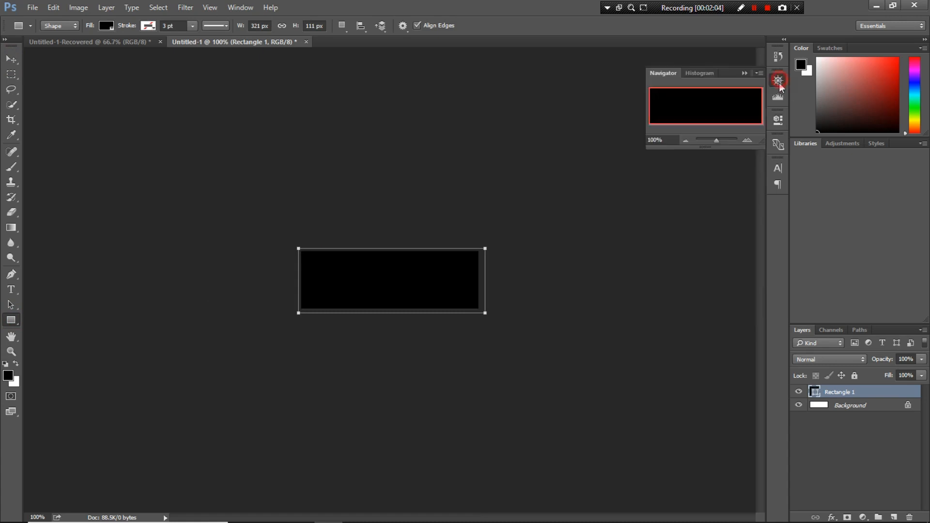
left_click(748, 140)
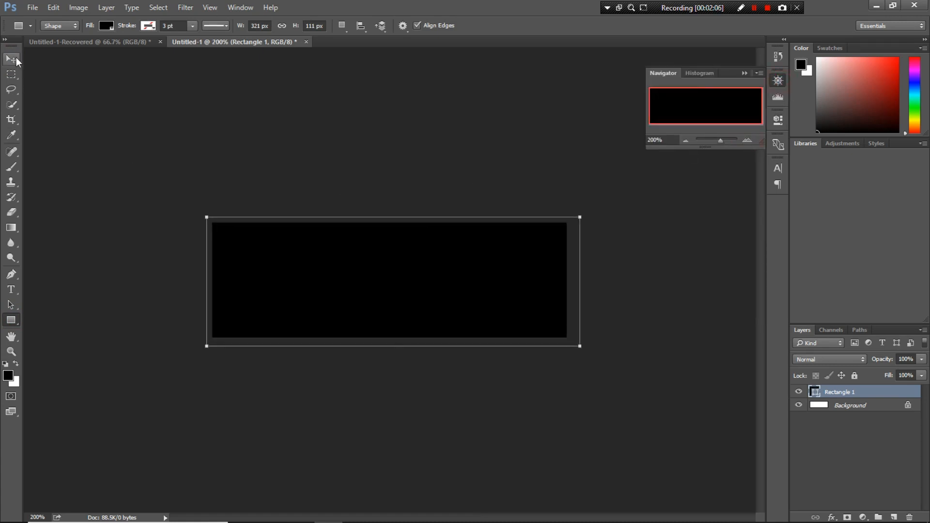
left_click(11, 59)
left_click(172, 108)
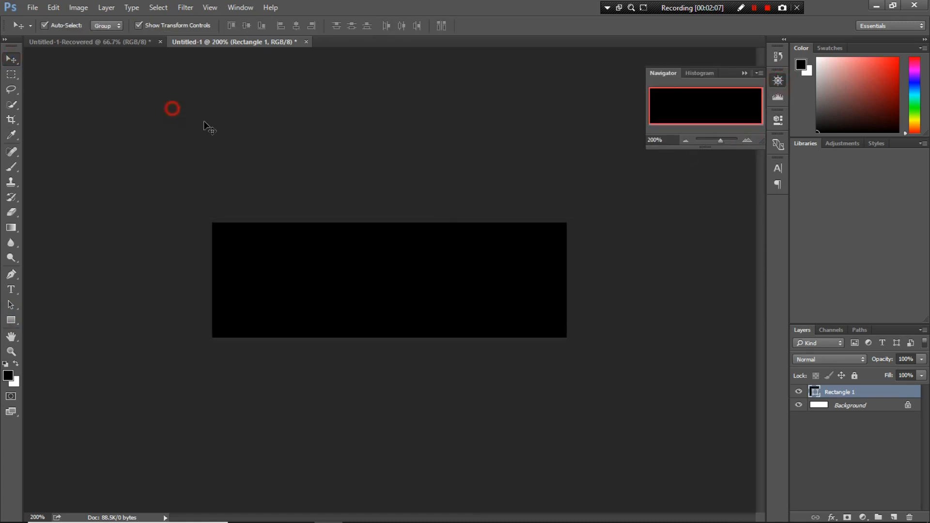
- Add the white headline "BEST SKIN CARE PRODUCT" on two lines in Montserrat Black on the black background
left_click(11, 289)
left_click(337, 262)
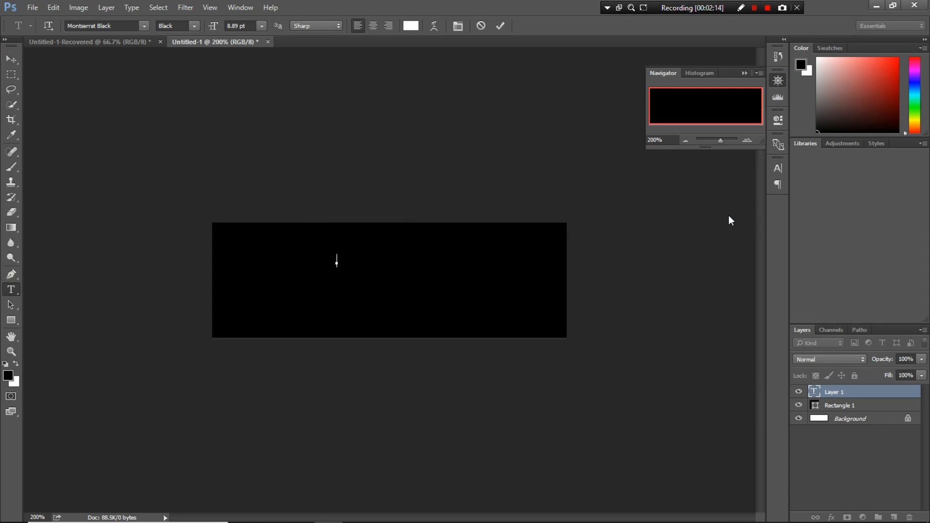
type("BEST SKI")
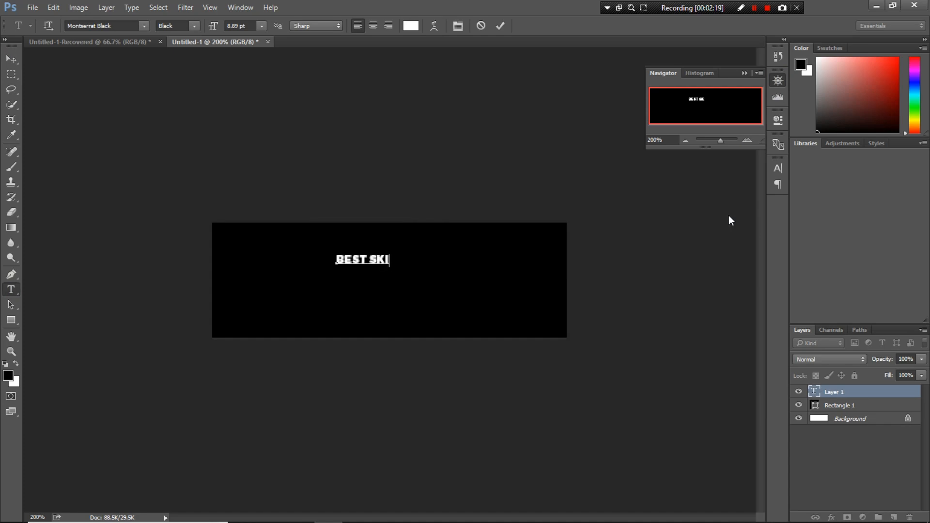
type("N CARE ")
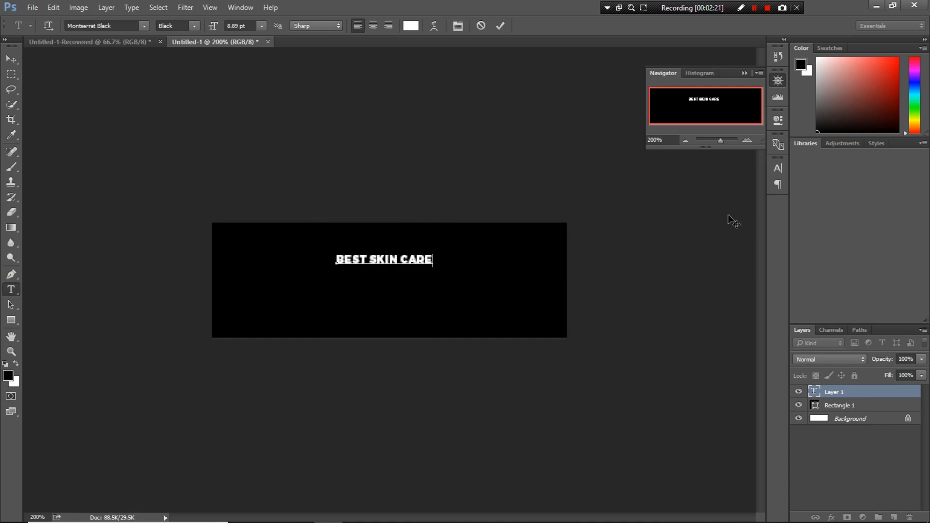
type("PRODUCT")
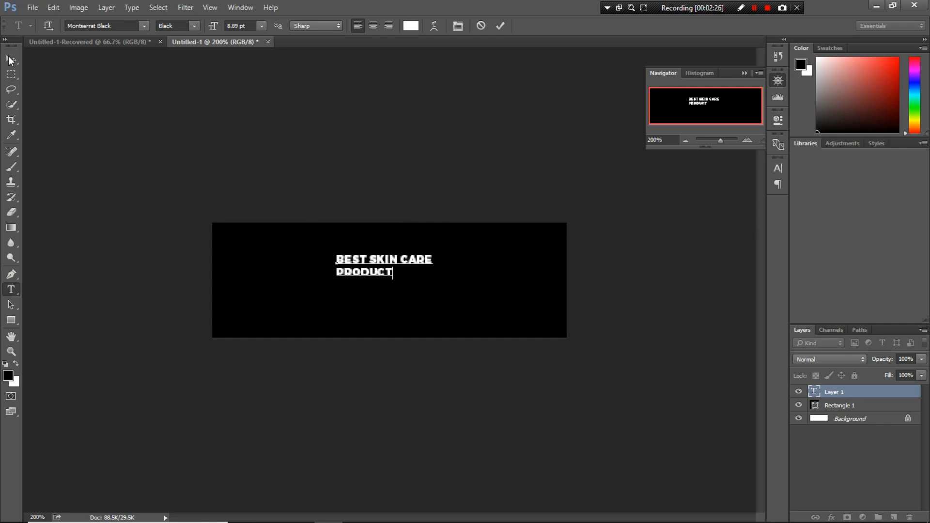
key("ctrl+Return")
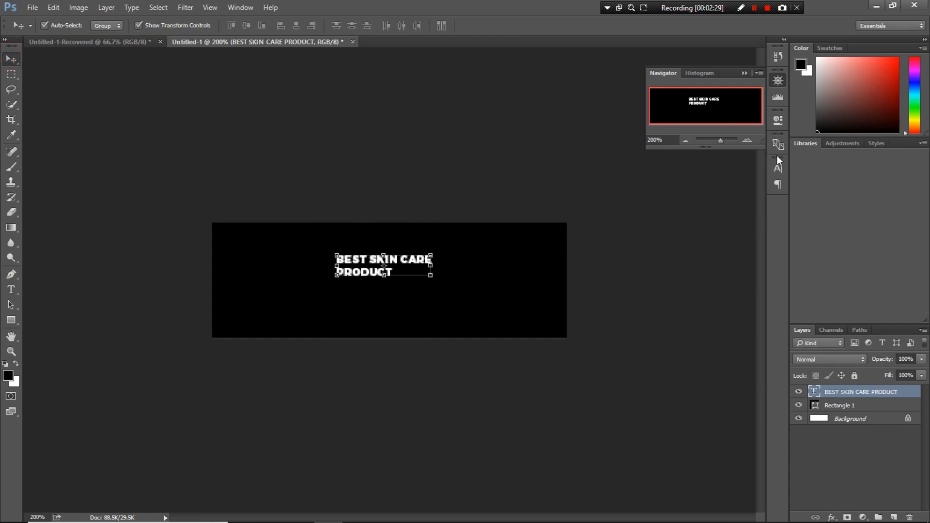
- Set the headline's paragraph alignment to centred
left_click(778, 170)
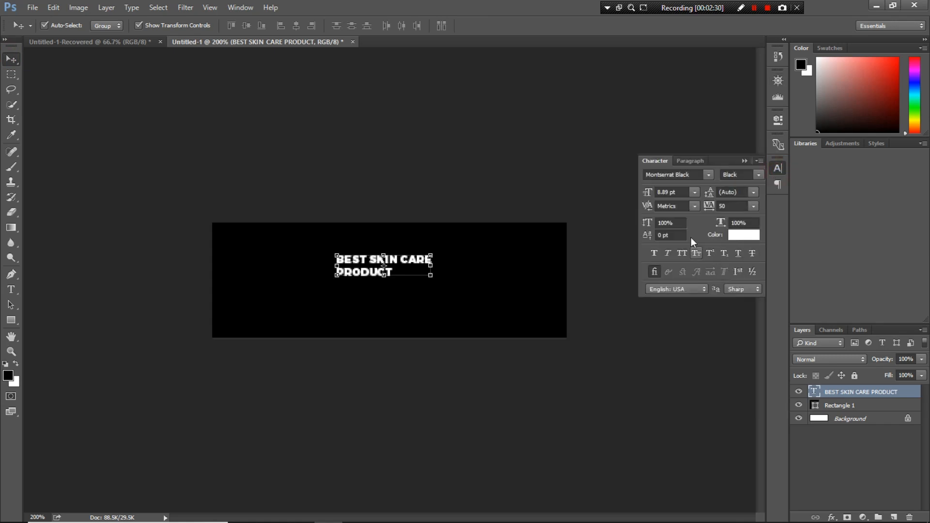
left_click(692, 161)
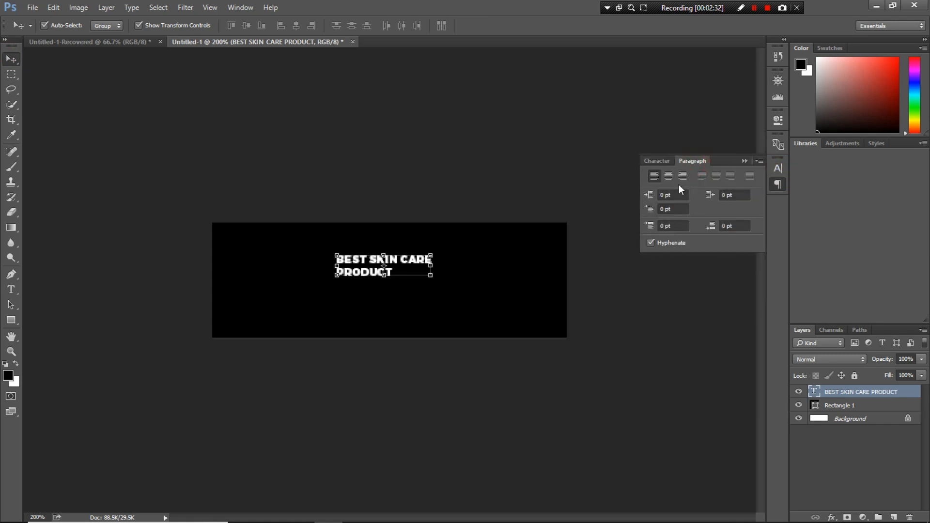
left_click(669, 176)
left_click(361, 260)
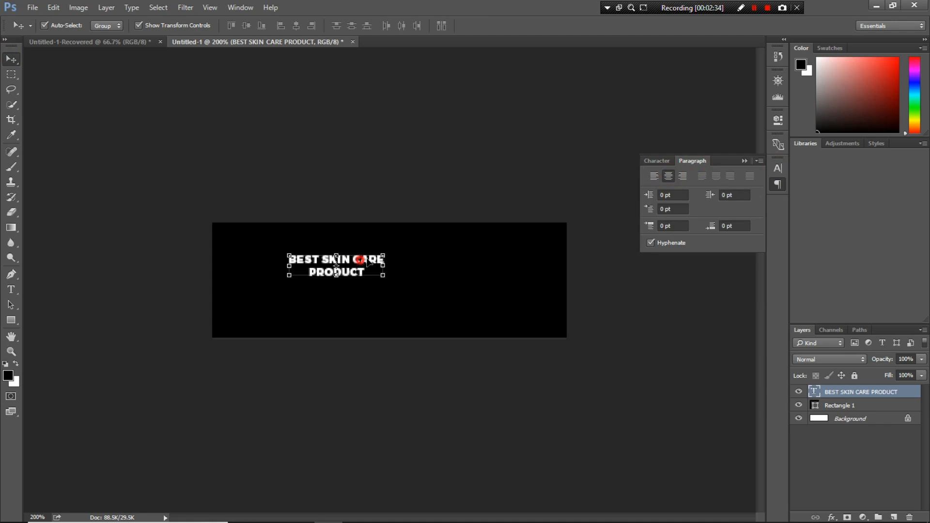
left_click_drag(423, 259, 489, 259)
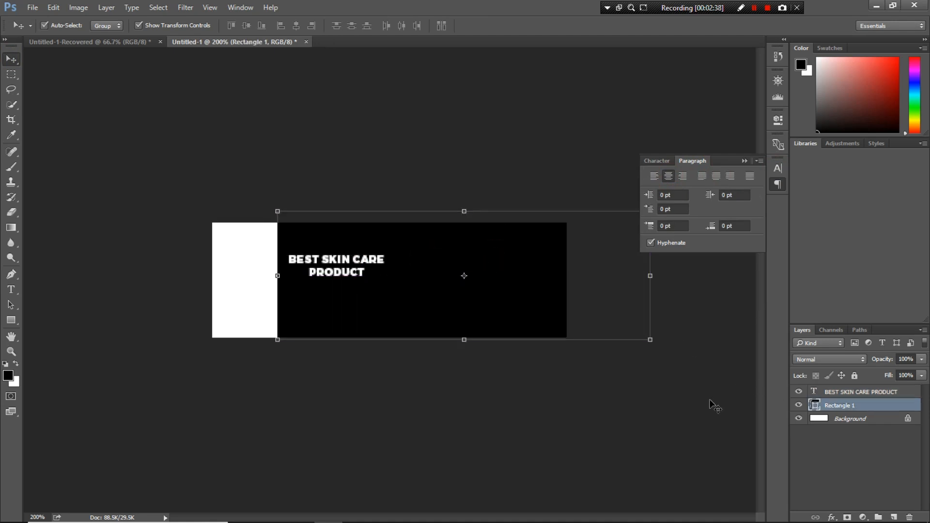
left_click_drag(482, 313, 418, 315)
- Move the headline to the upper right part of the banner
left_click(368, 258)
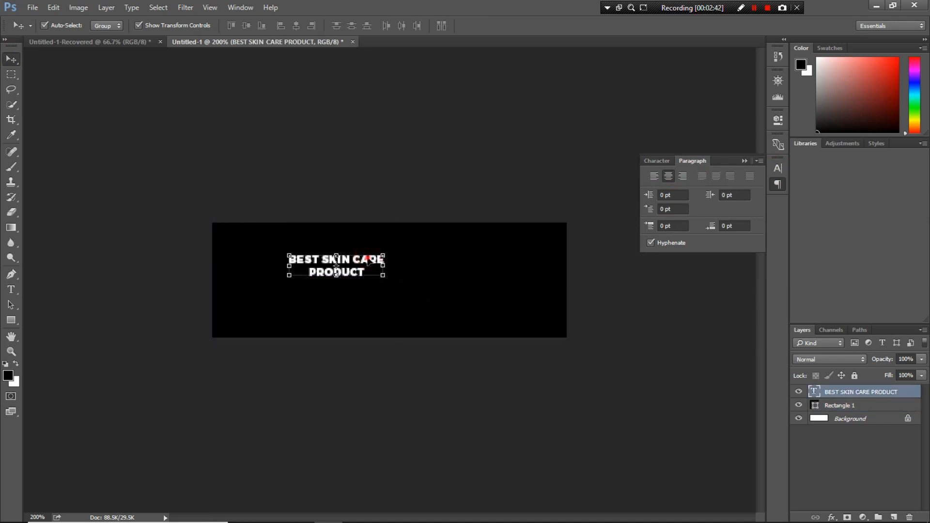
left_click_drag(369, 258, 493, 252)
left_click(479, 160)
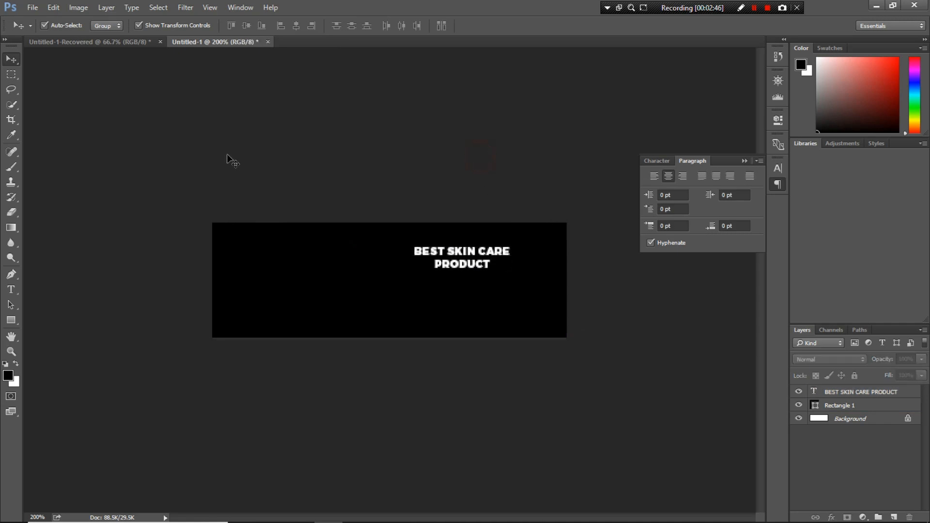
left_click(58, 311)
- Draw a rectangle of about 118 by 22 px below the headline and fill it with the recently used red
left_click(11, 320)
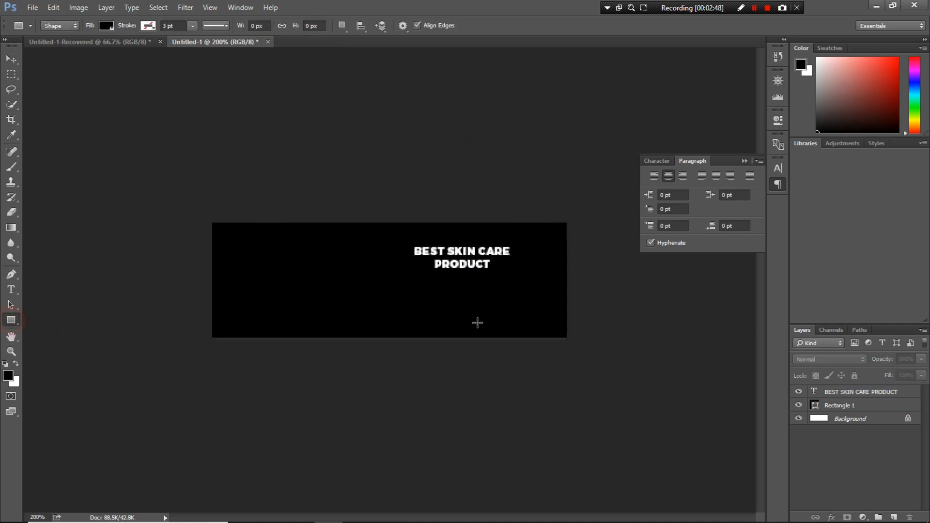
left_click_drag(409, 294, 546, 320)
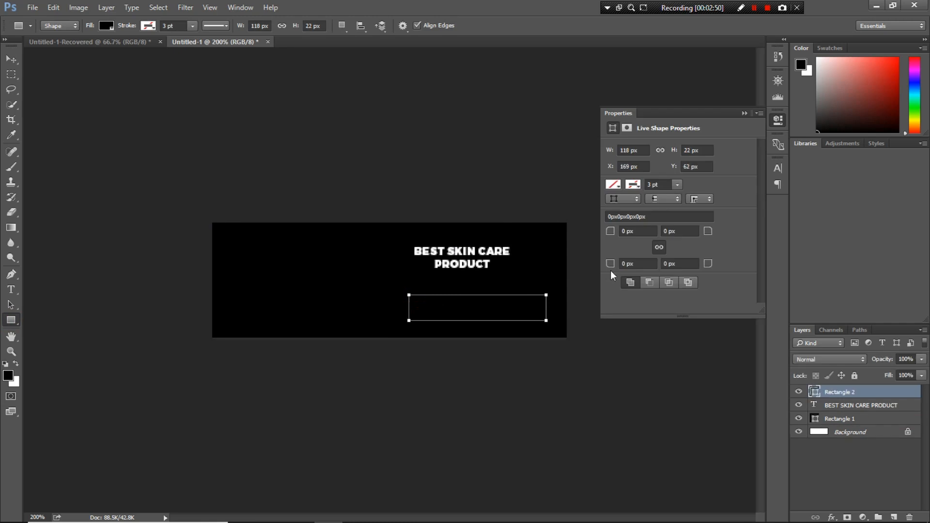
left_click(613, 184)
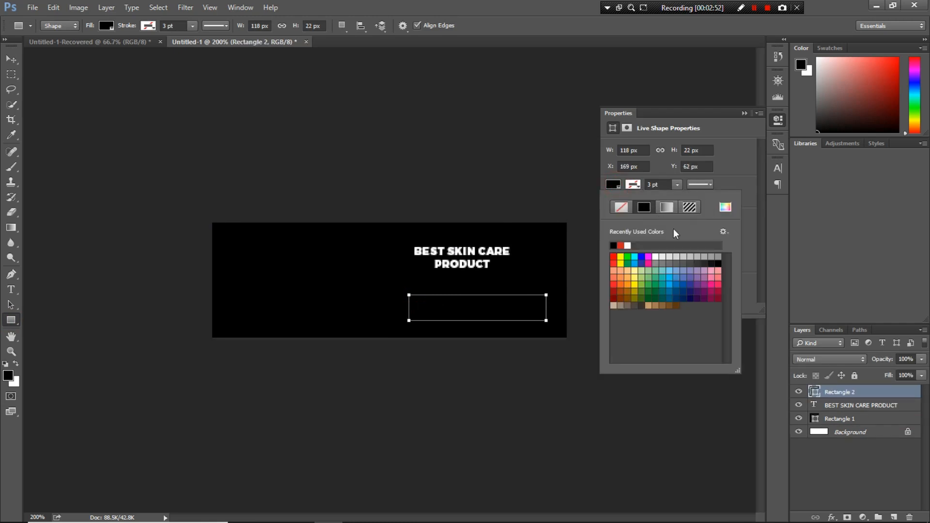
left_click(620, 246)
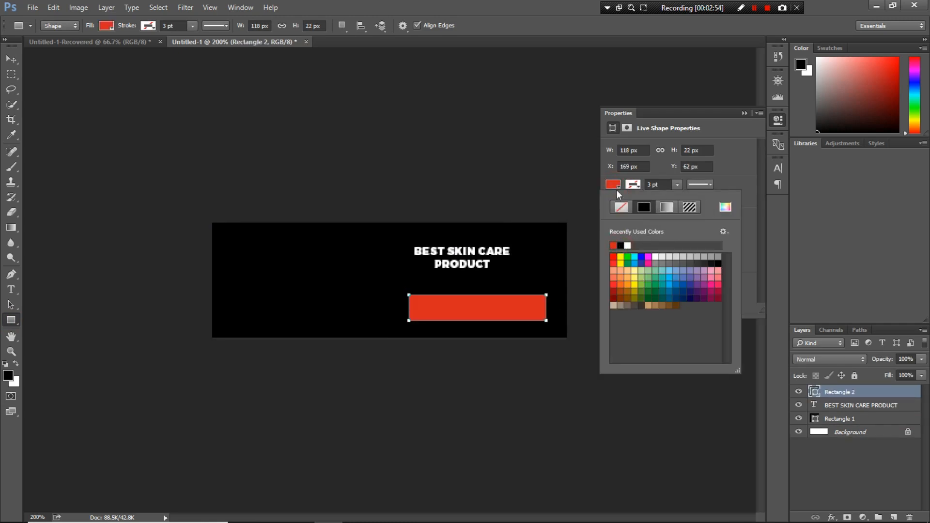
- Shift the red rectangle left to centre it beneath the headline, and move the headline slightly down
left_click(12, 59)
left_click(189, 81)
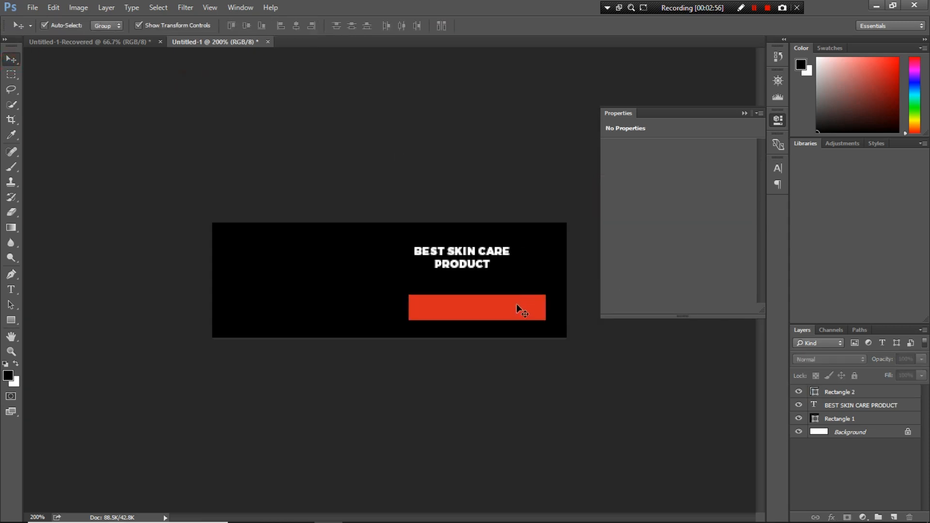
left_click_drag(499, 315, 484, 314)
left_click(477, 210)
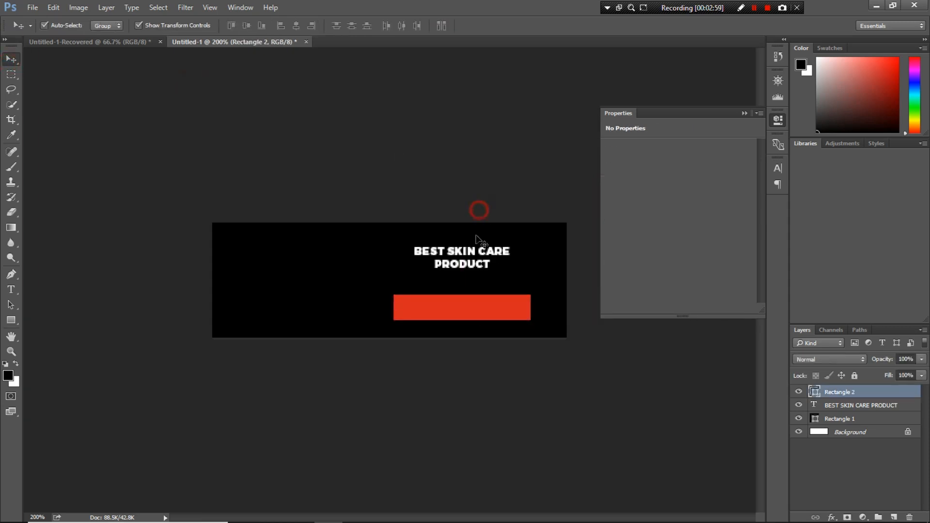
left_click(475, 247)
left_click(476, 249)
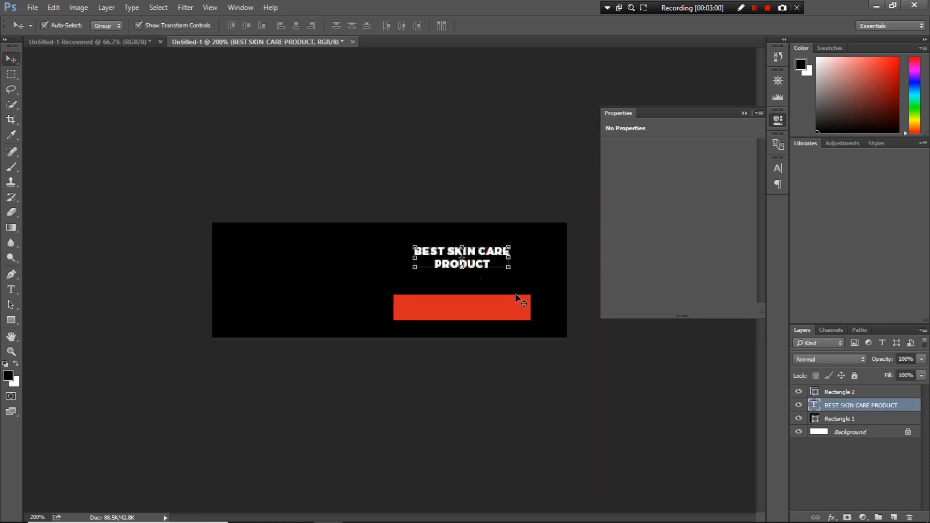
left_click(608, 368)
- Add the white text "CLICK HERE" and move it onto the red rectangle
left_click(10, 290)
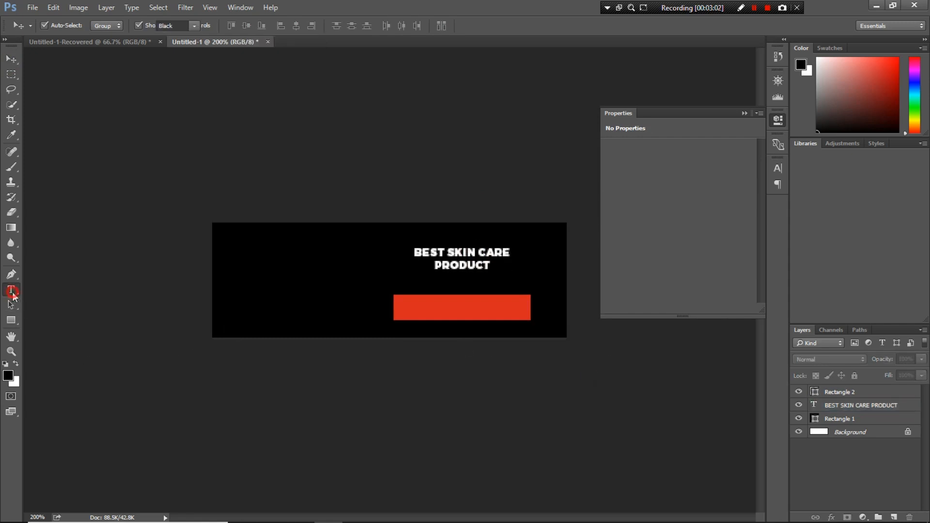
left_click(325, 332)
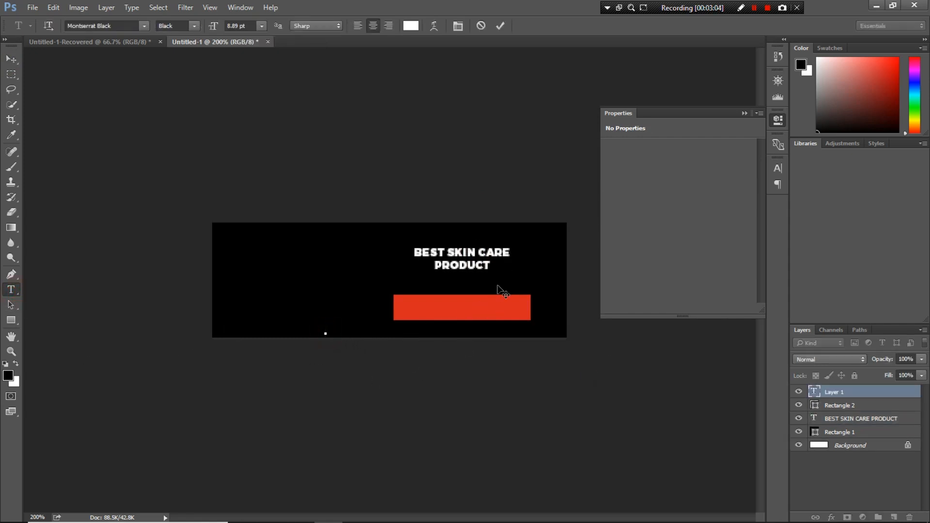
type("CLICK HERE")
left_click(10, 58)
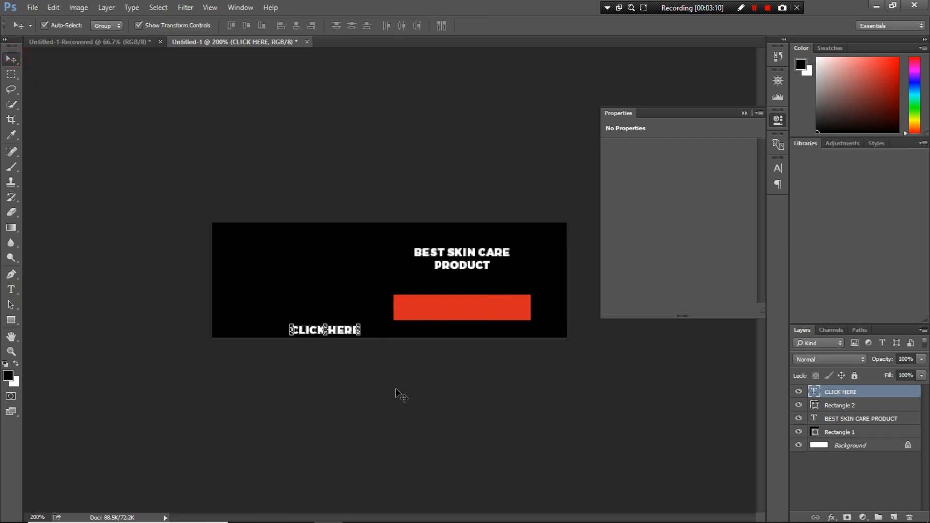
left_click_drag(348, 333, 479, 313)
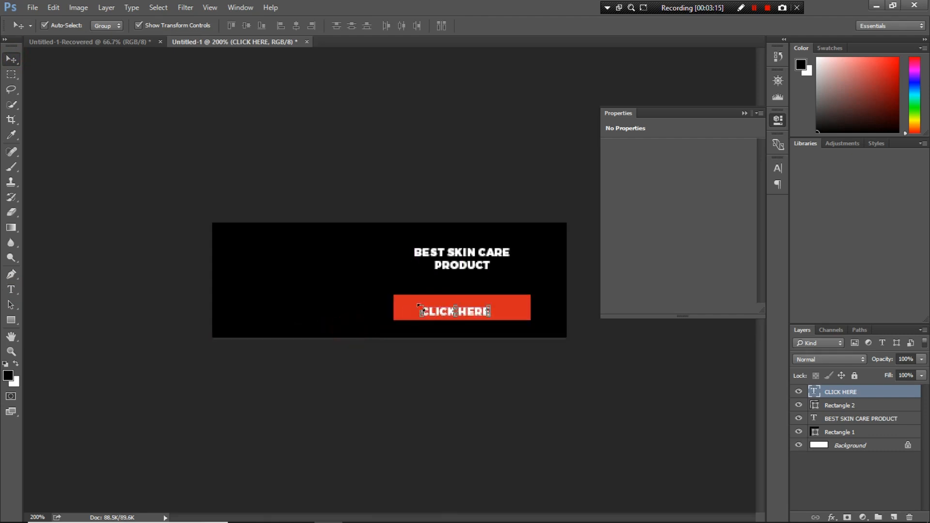
- Scale the CLICK HERE text proportionally to about 160% and centre it on the red rectangle
left_click_drag(421, 307, 380, 294)
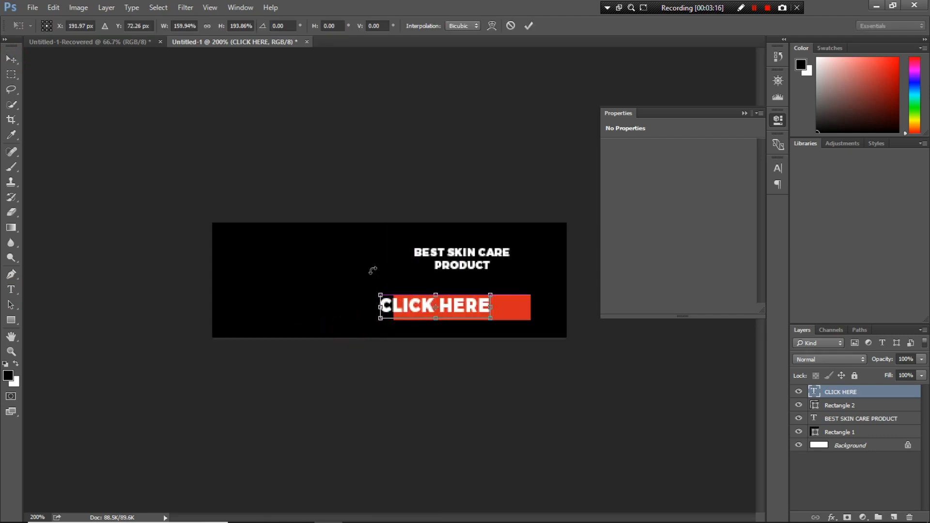
left_click(207, 26)
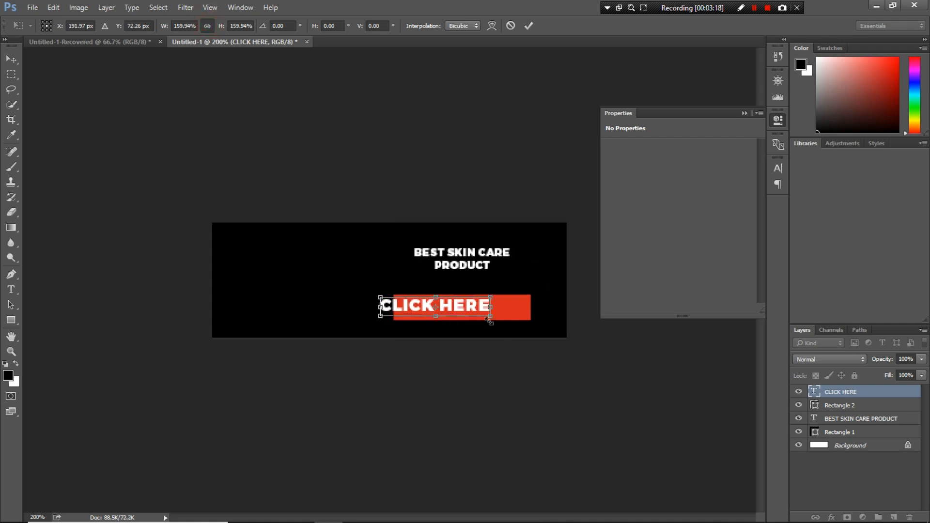
left_click_drag(473, 307, 498, 308)
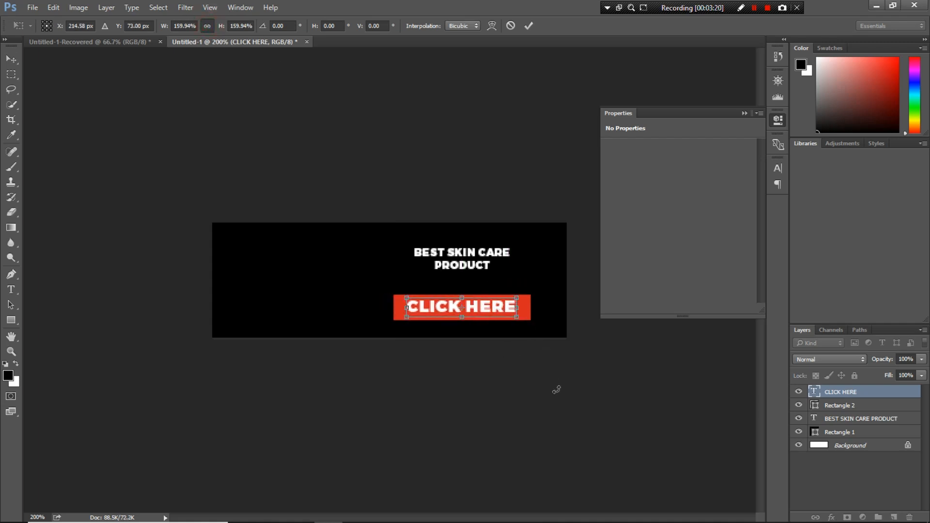
key("Return")
left_click(554, 408)
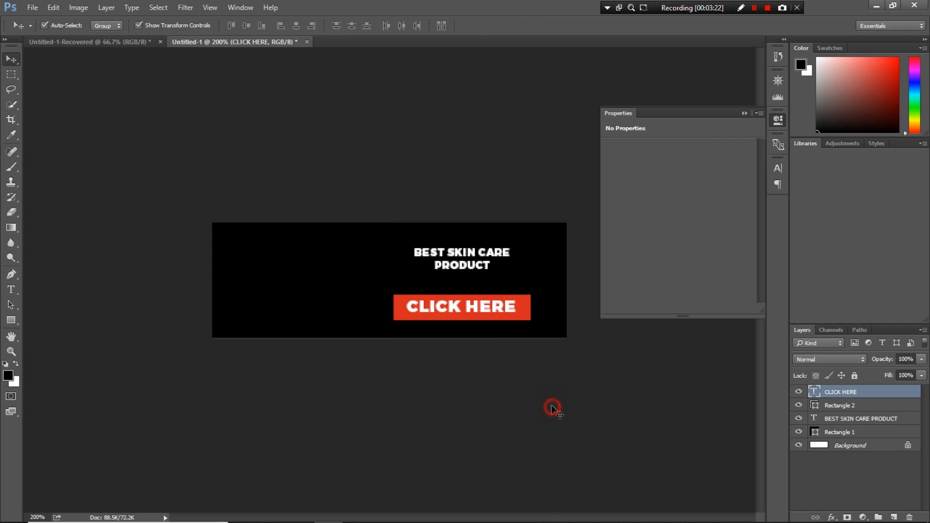
- Round all four corners of the red rectangle with a 3 px radius
left_click(524, 310)
left_click(629, 231)
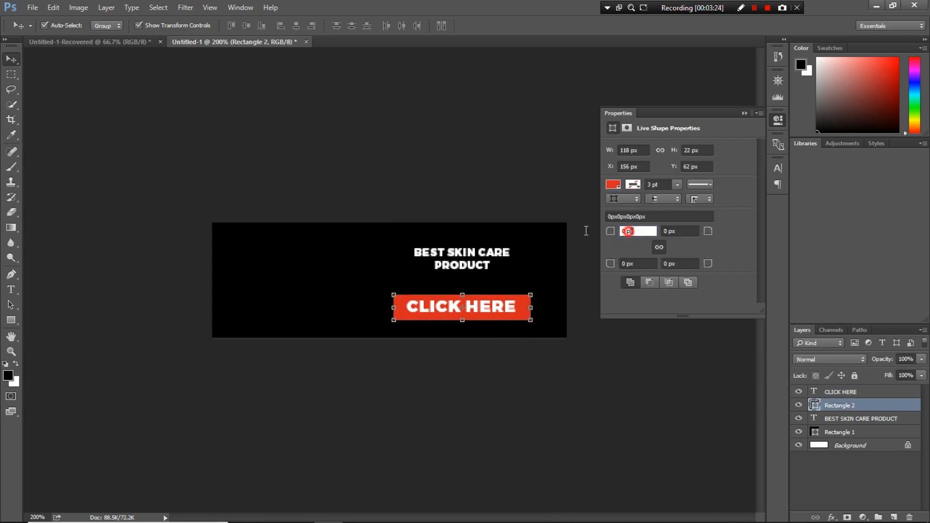
key("Return")
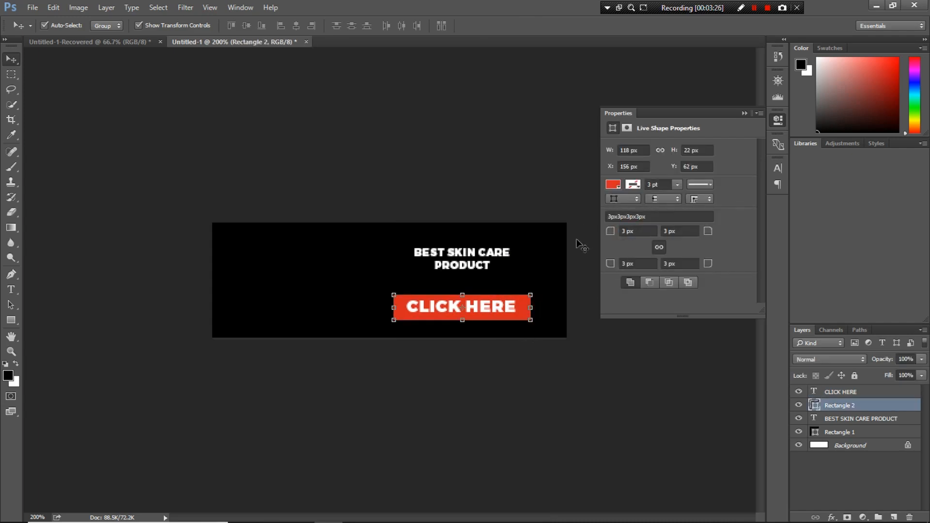
left_click(608, 425)
- Enlarge the CLICK HERE text proportionally to about 103%
left_click(530, 314)
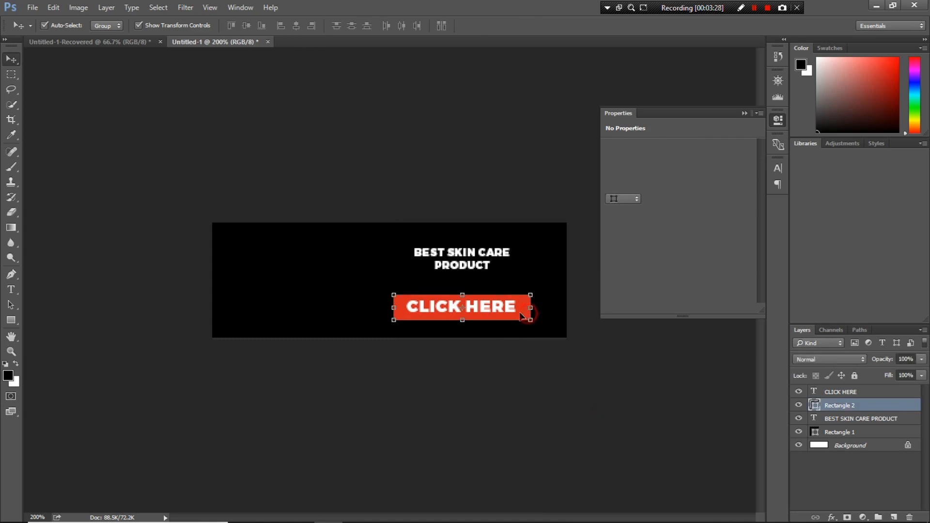
left_click(515, 314)
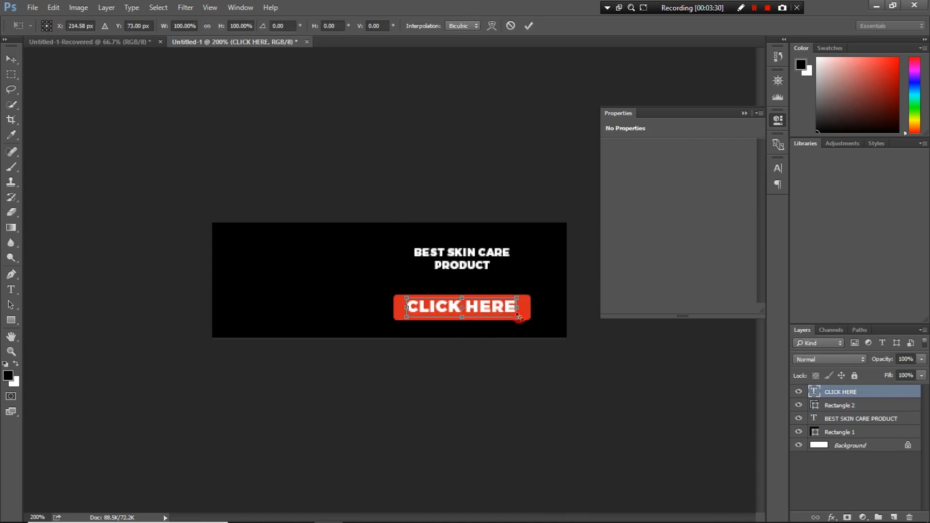
left_click_drag(519, 317, 521, 321)
left_click(207, 26)
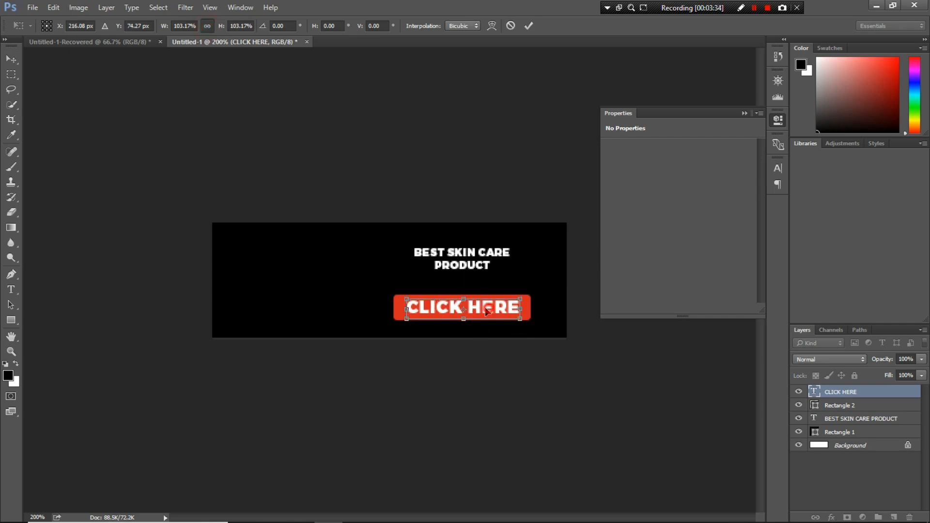
key("Return")
- Reposition the CLICK HERE text so it sits near the centre of the red button
left_click_drag(491, 310, 505, 313)
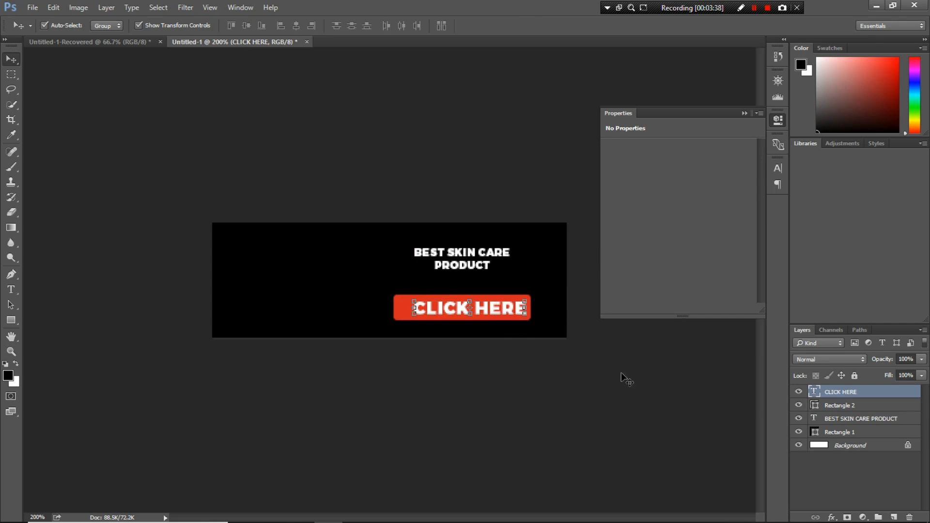
key("Left")
key("Left")
key("Left")
key("Left")
key("Left")
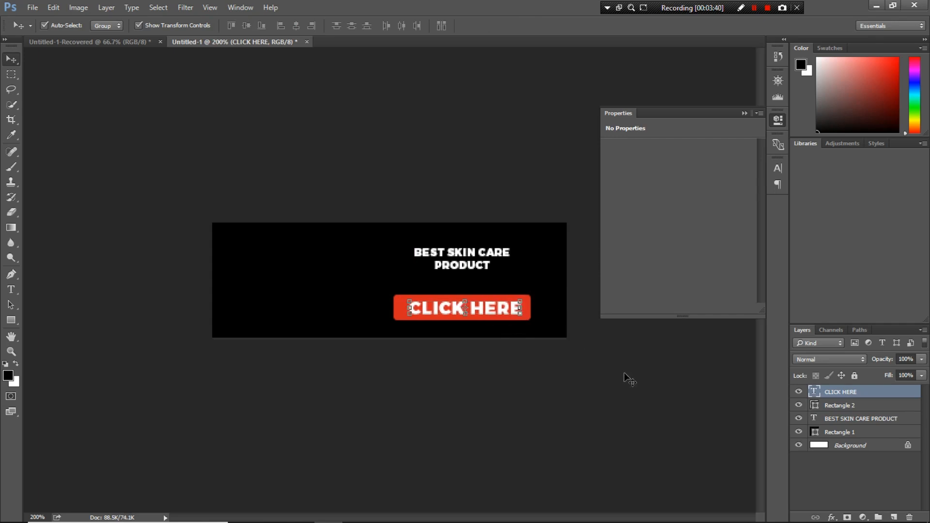
key("Left")
key("Left")
left_click(629, 421)
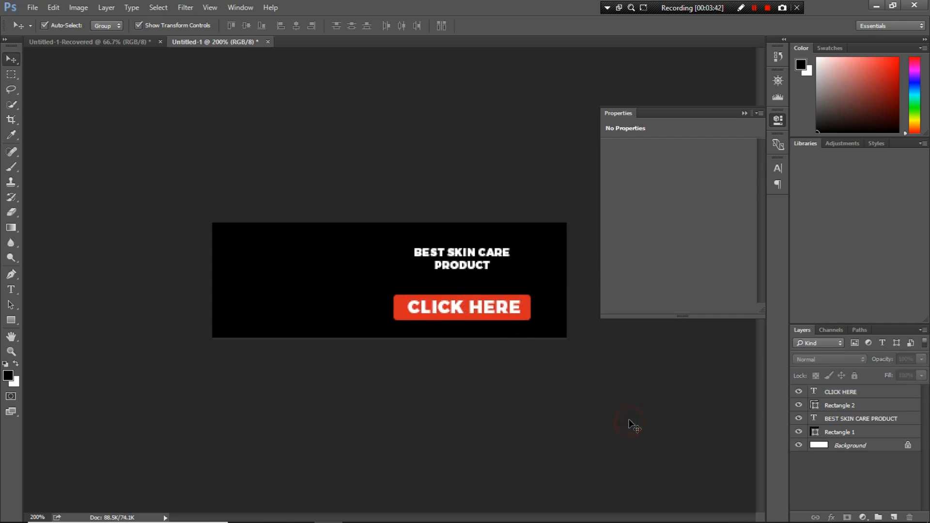
left_click(582, 413)
- Nudge the BEST SKIN CARE PRODUCT headline straight up to widen the gap above the red button
left_click(499, 259)
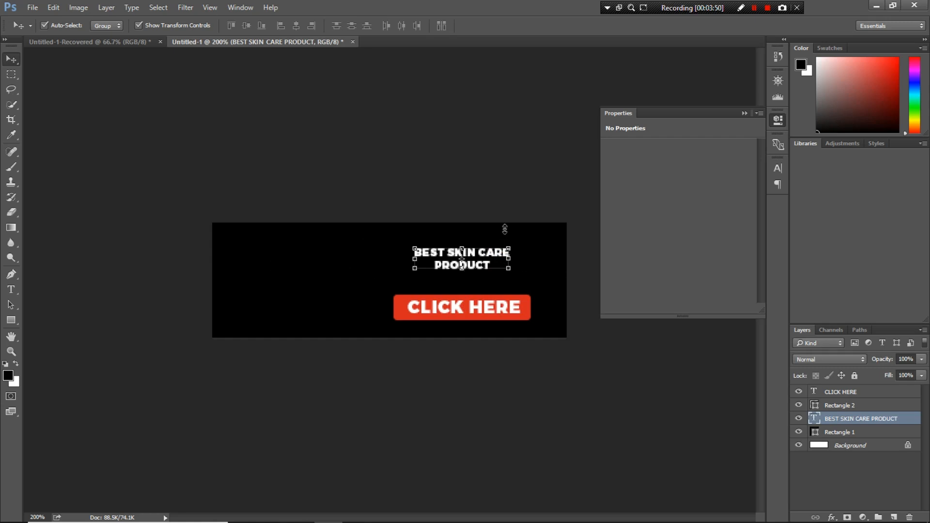
key("Up")
key("Up")
key("Up")
key("Up")
key("Up")
key("Up")
key("Up")
key("Up")
key("Up")
key("Up")
key("Up")
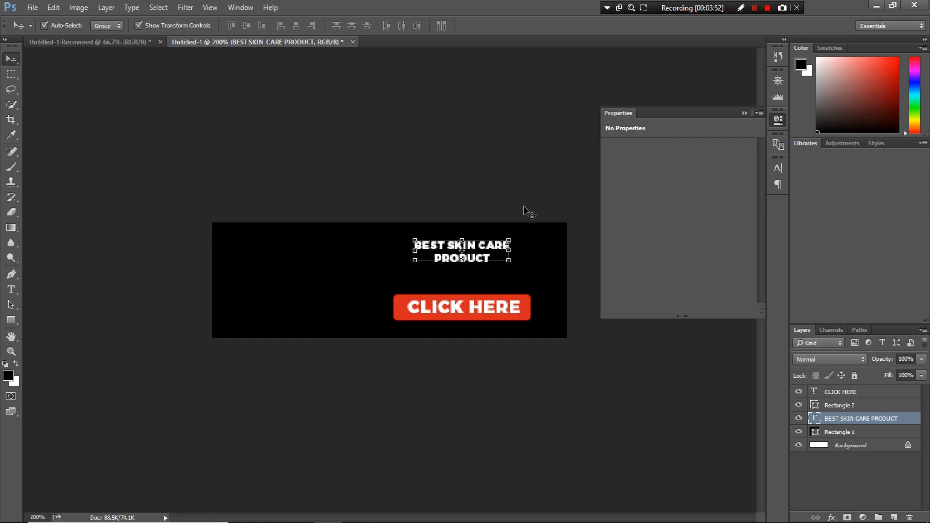
left_click(196, 170)
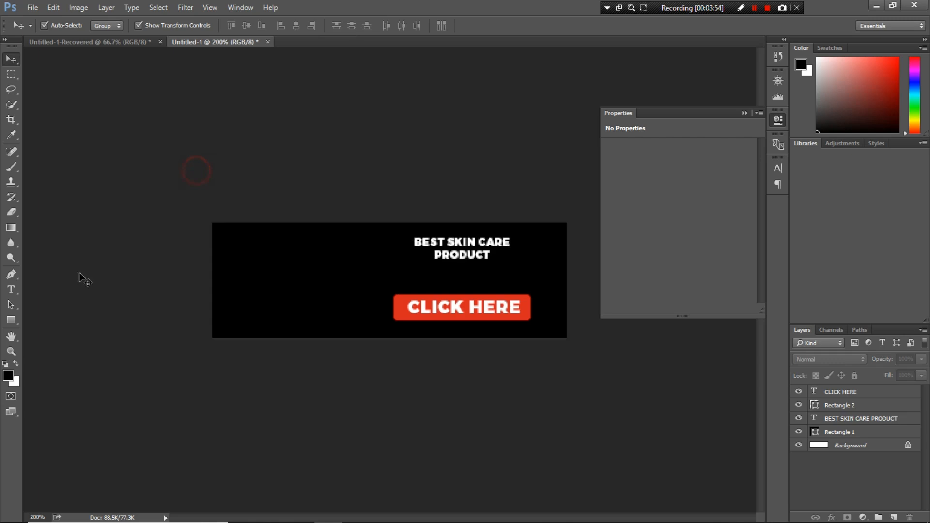
- Add the text "50% OFF" and place it between the headline and the red button
left_click(11, 289)
left_click(390, 282)
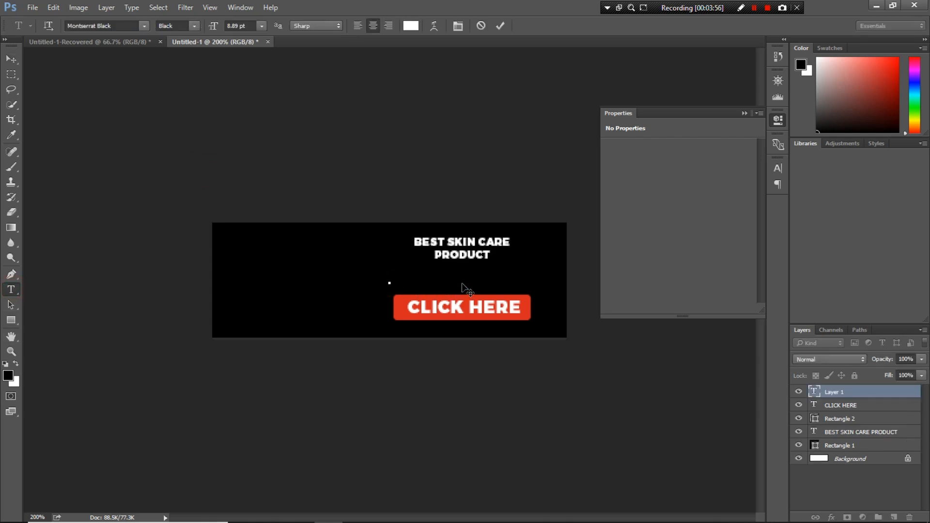
type("50% OFF")
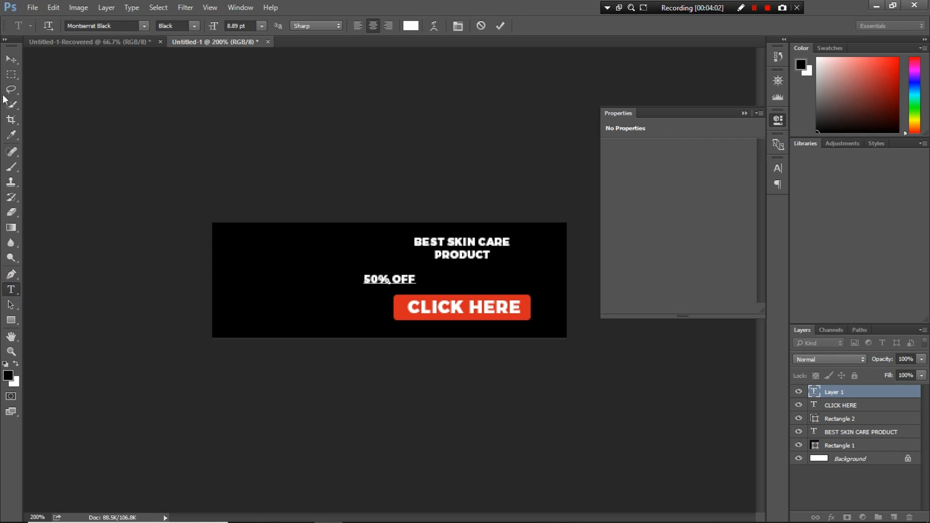
left_click(11, 58)
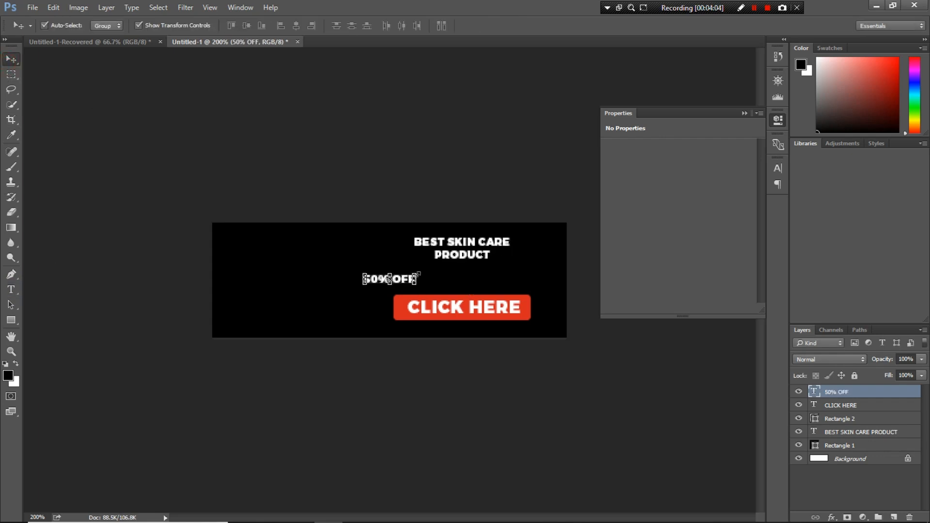
left_click_drag(415, 283, 484, 283)
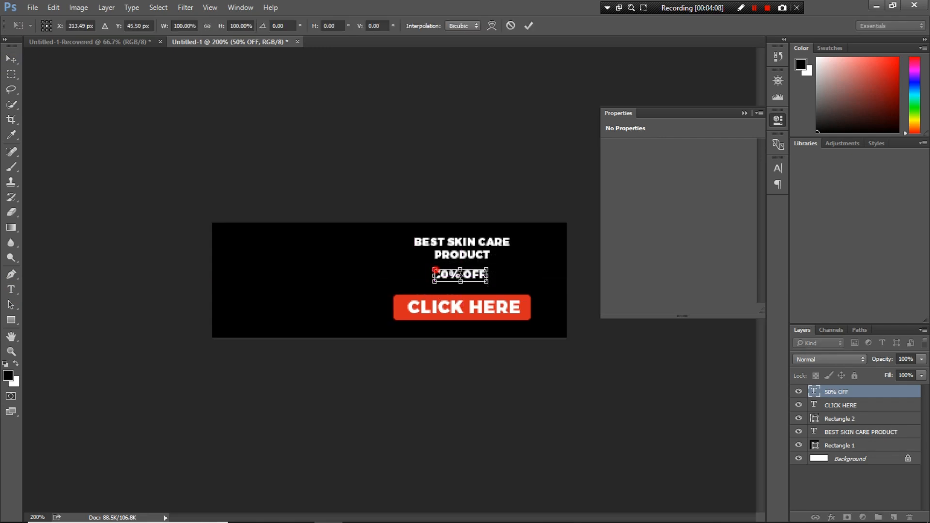
- Scale the 50% OFF text proportionally to about 179% and recentre it between the headline and the button
left_click_drag(434, 269, 389, 256)
left_click(207, 26)
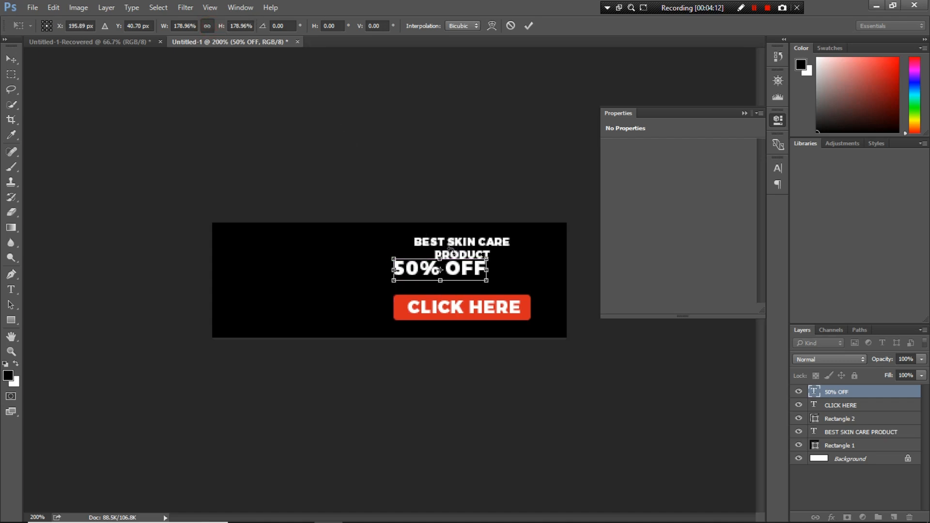
left_click_drag(468, 274, 492, 276)
- Recolour the 50% OFF text with the red d62820 sampled from the button area
left_click(778, 167)
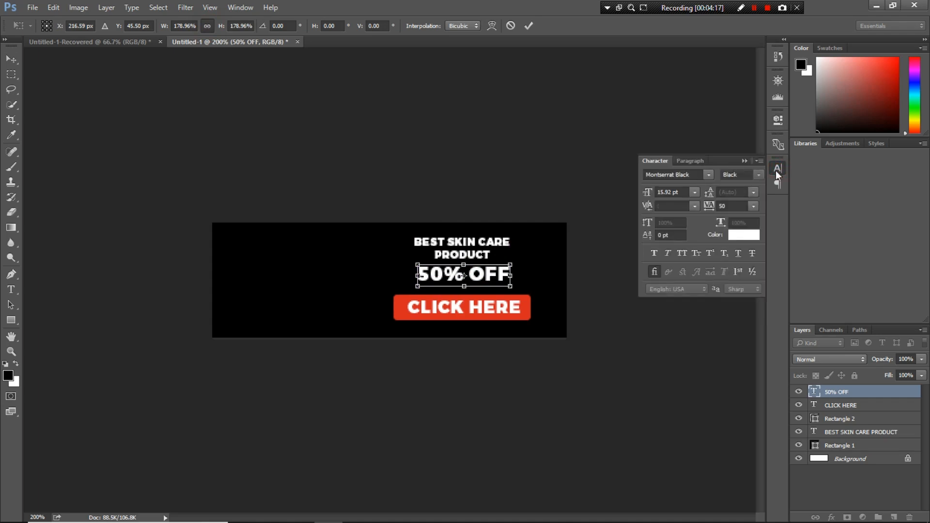
left_click(696, 253)
left_click(738, 236)
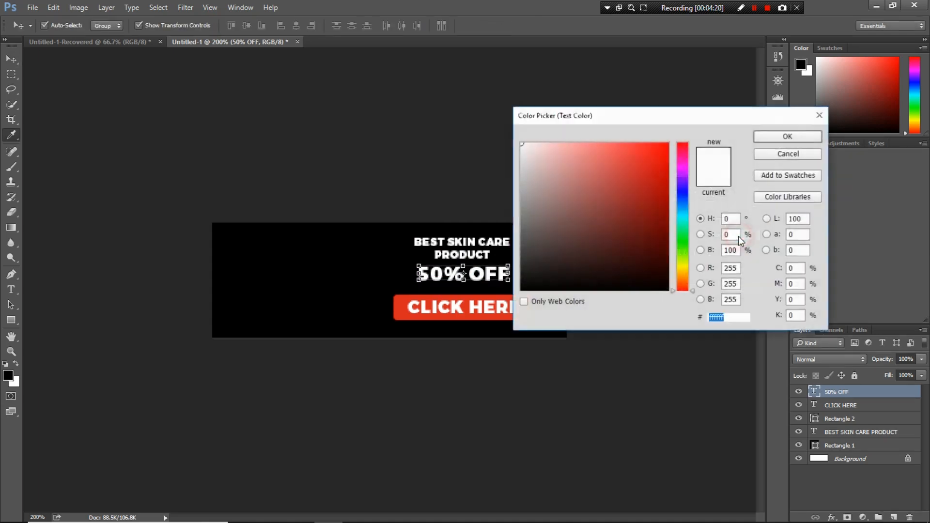
left_click(468, 300)
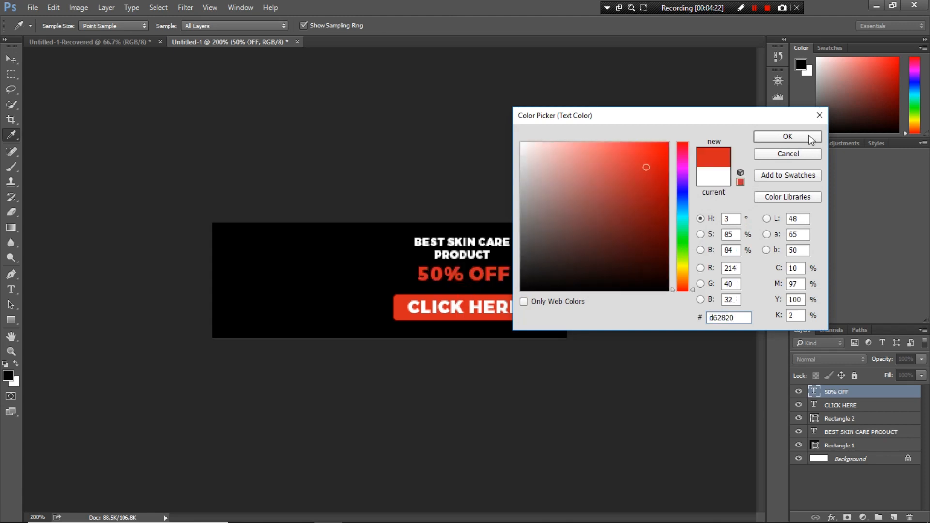
left_click(809, 138)
left_click(461, 166)
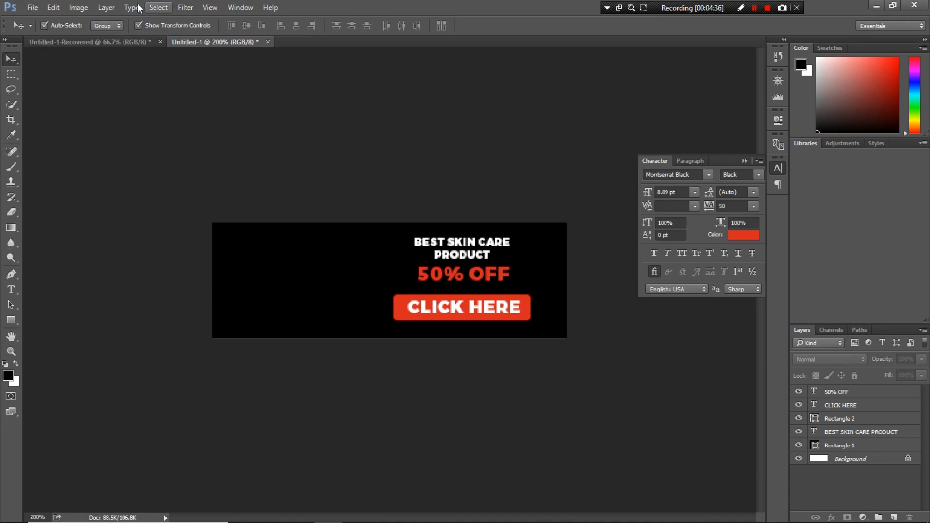
left_click(33, 7)
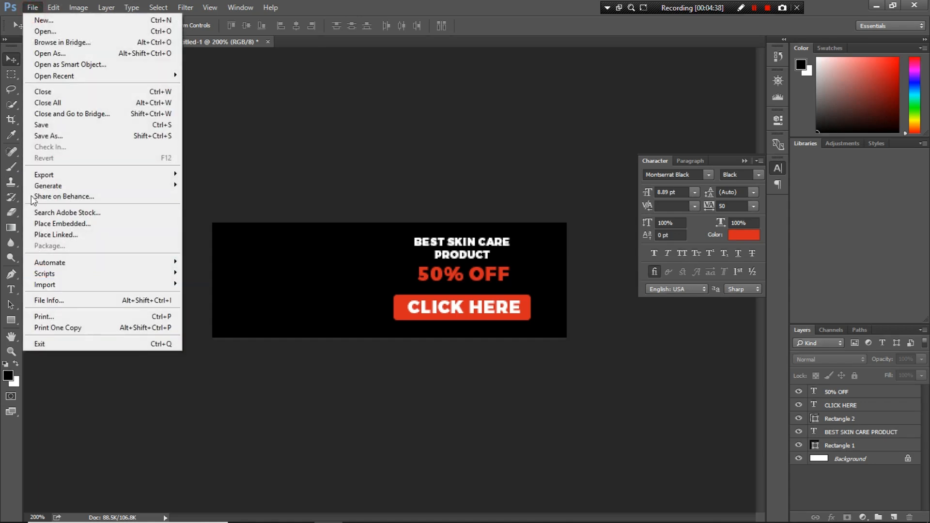
left_click(397, 126)
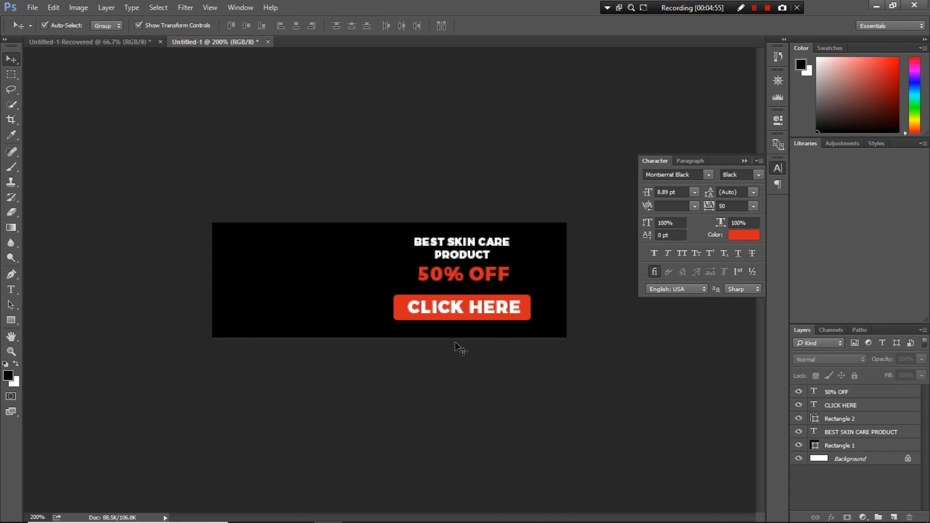
mouse_move(660, 519)
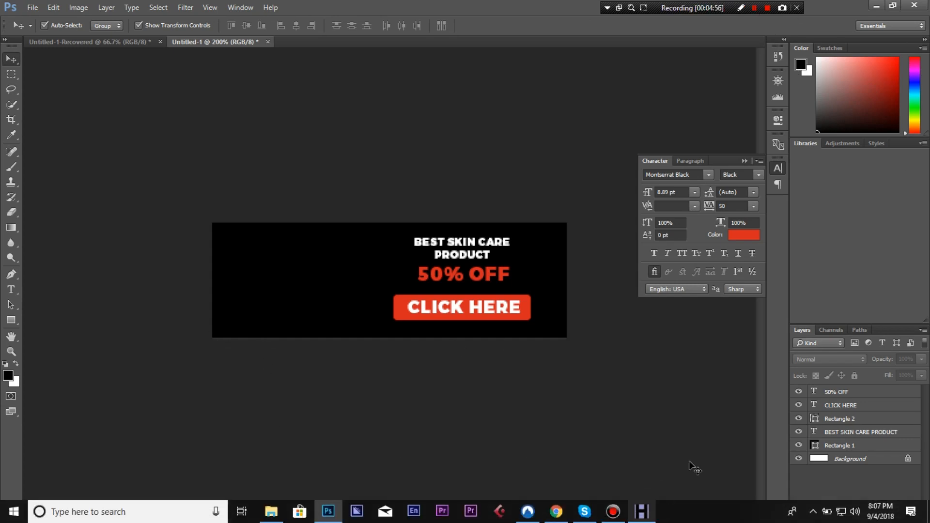